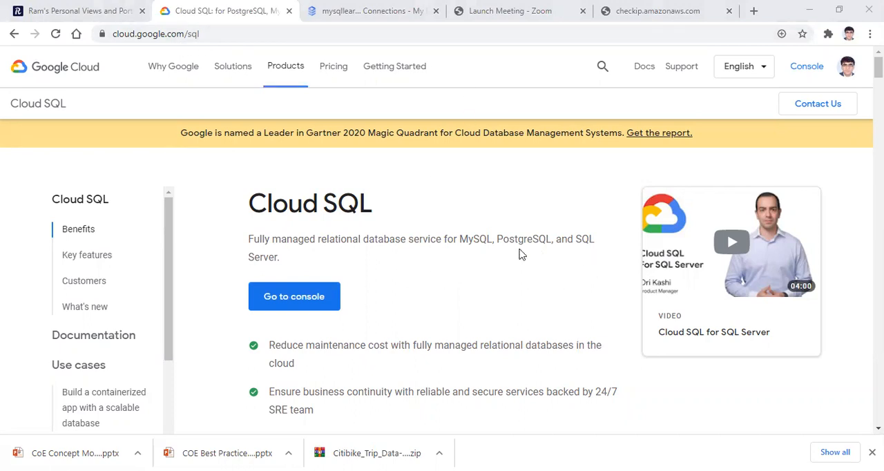
# Step: Start a new MySQL instance from the Cloud SQL console and set its instance ID to mysqllearning2
pyautogui.click(276, 310)
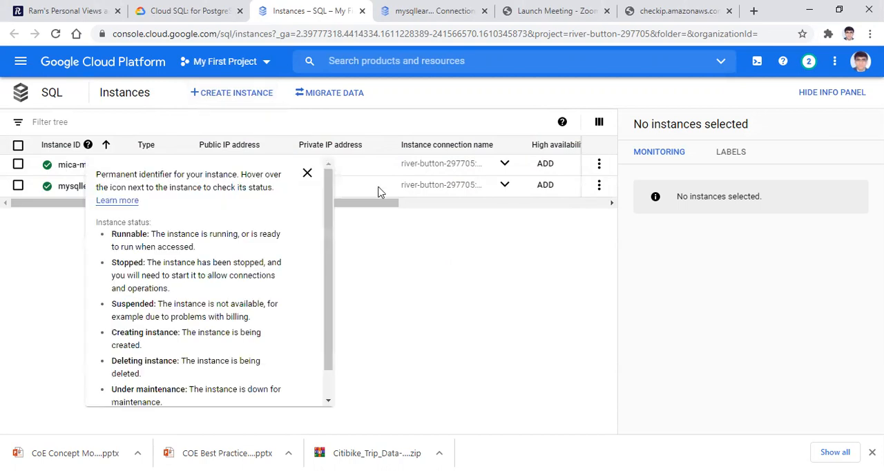
pyautogui.click(218, 96)
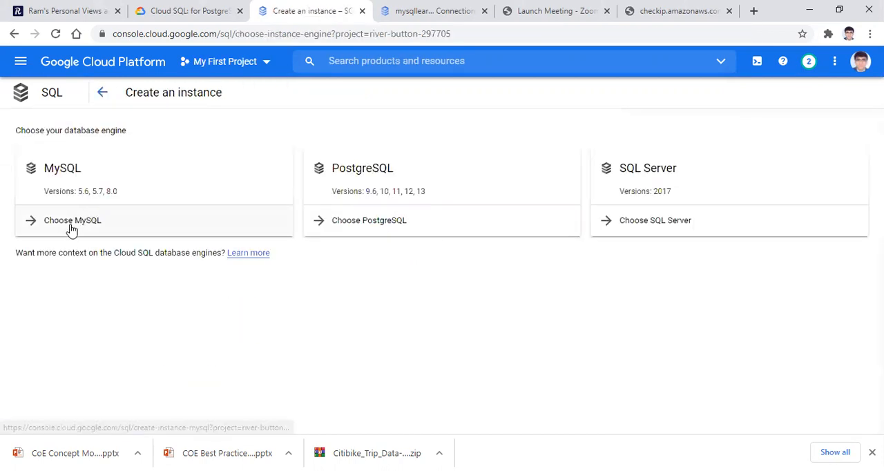
pyautogui.click(72, 222)
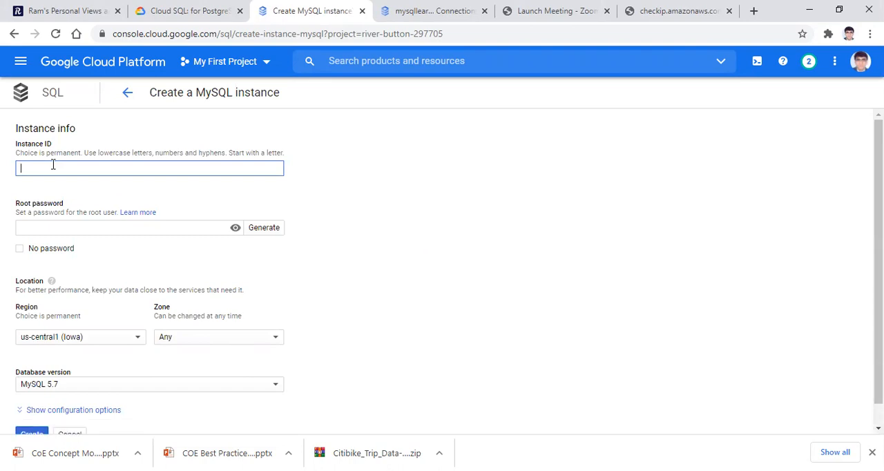
pyautogui.write('m')
pyautogui.press('BackSpace')
pyautogui.write('mysqllearnung')
pyautogui.press('BackSpace')
pyautogui.press('BackSpace')
pyautogui.press('BackSpace')
pyautogui.write('ing2')
# Step: Enter the root password and create the instance with the default region, zone and database version
pyautogui.click(41, 226)
pyautogui.write('•••••••')
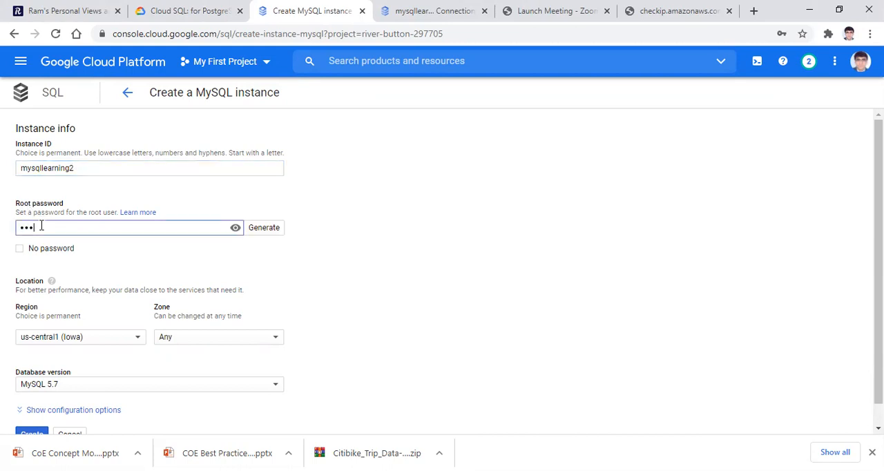
pyautogui.write('••')
pyautogui.click(290, 270)
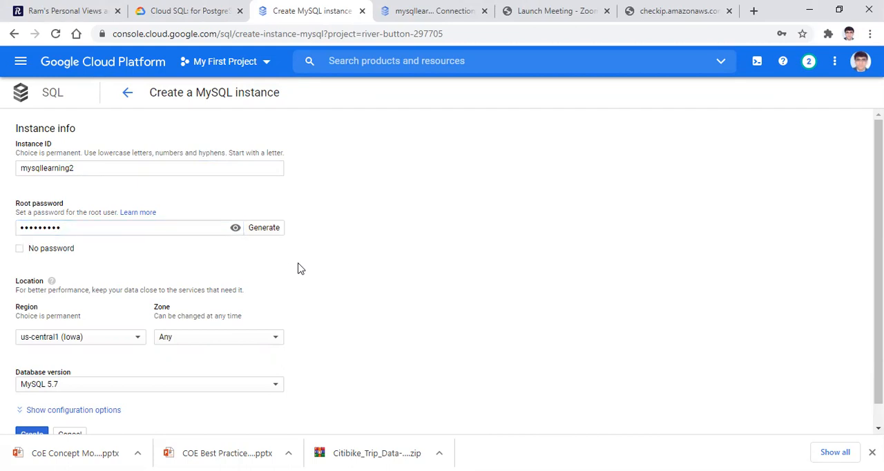
pyautogui.scroll(-1, 442, 269)
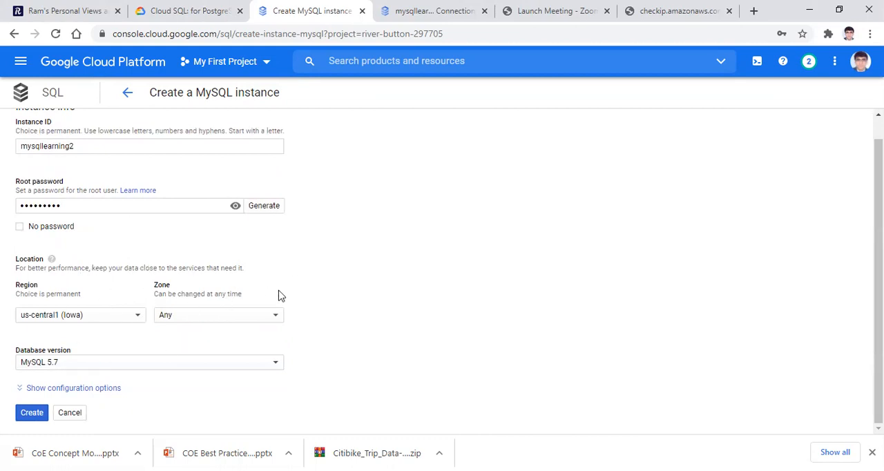
pyautogui.click(32, 421)
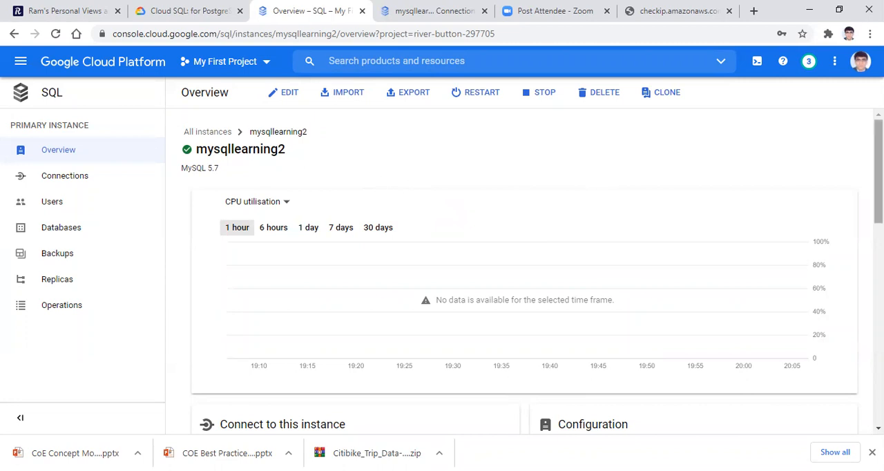
# Step: Copy the public IP address of the mysqllearning2 instance from its overview
pyautogui.scroll(-3, 434, 232)
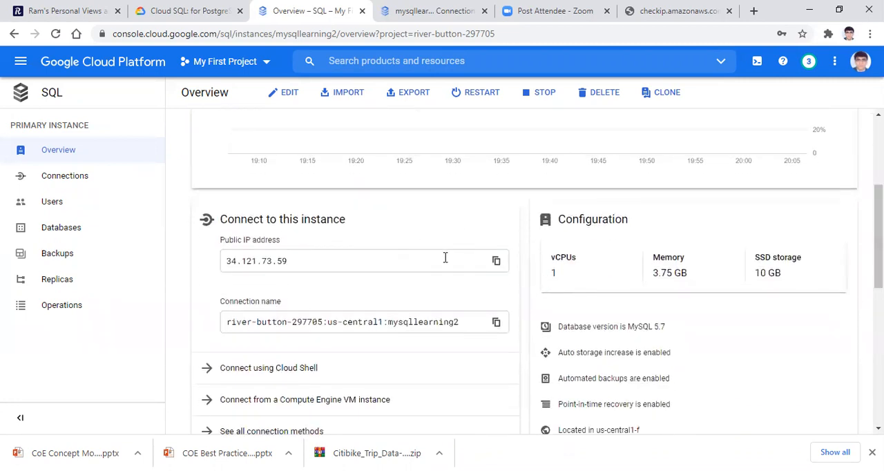
pyautogui.click(495, 263)
pyautogui.hotkey('alt', 'Tab')
pyautogui.scroll(1, 878, 207)
pyautogui.scroll(2, 879, 207)
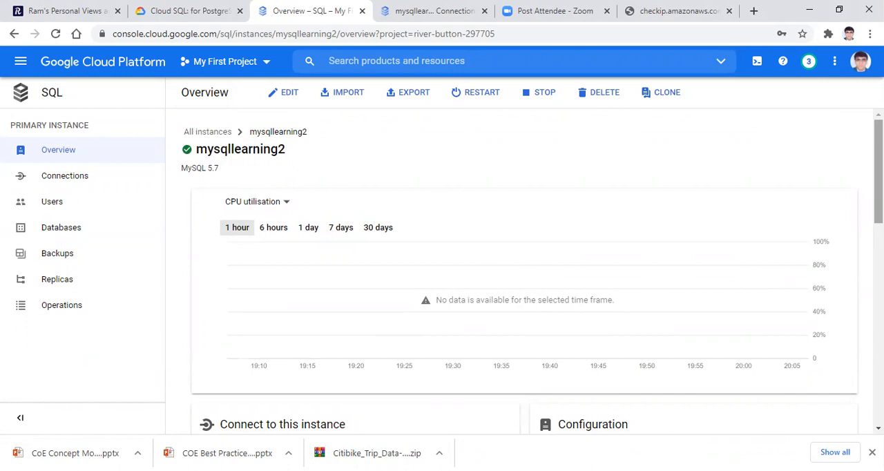
pyautogui.scroll(-3, 525, 269)
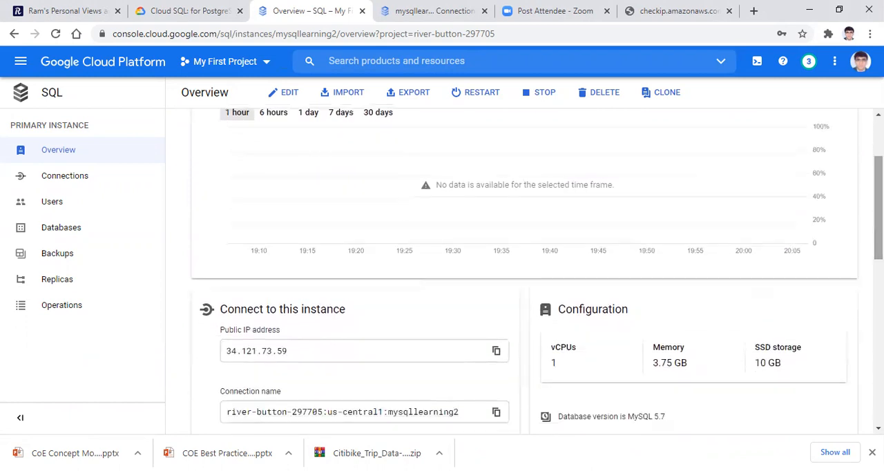
# Step: Open the instance's connection settings and look up this computer's public IP address on checkip.amazonaws.com, selecting it for copying
pyautogui.click(77, 180)
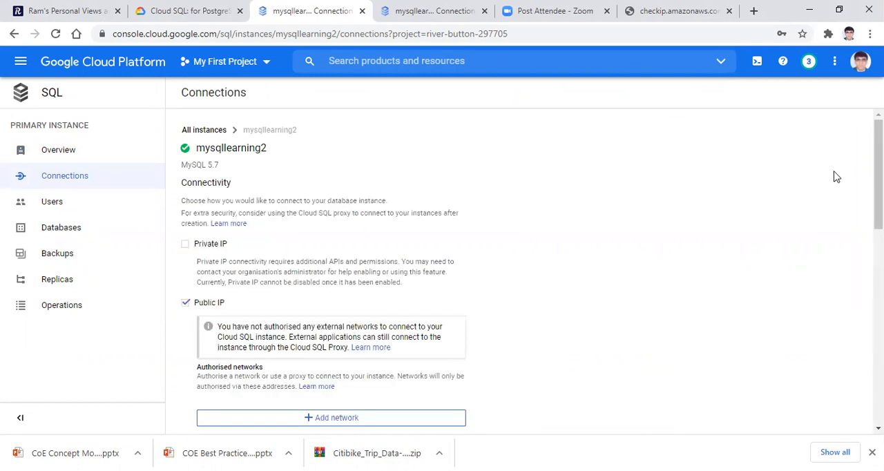
pyautogui.scroll(-2, 531, 273)
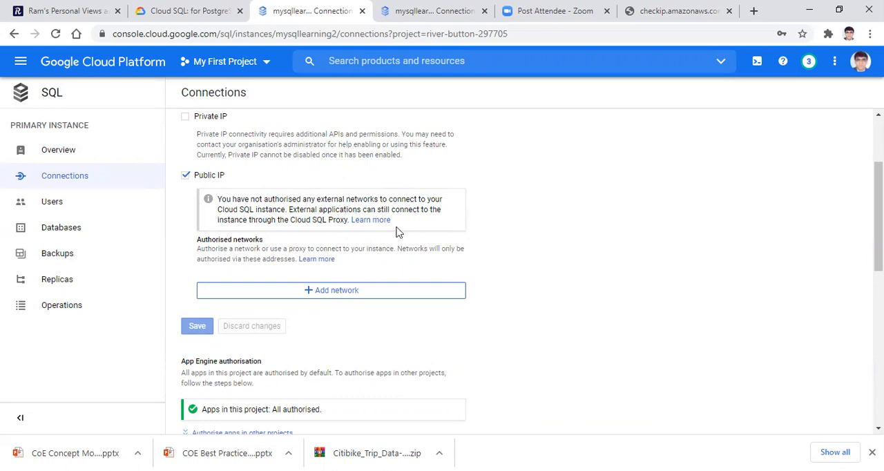
pyautogui.click(669, 21)
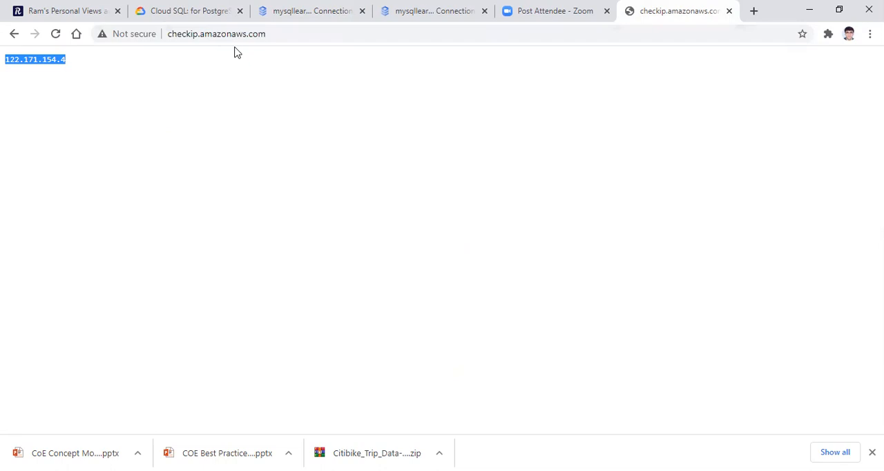
pyautogui.click(274, 37)
pyautogui.press('Return')
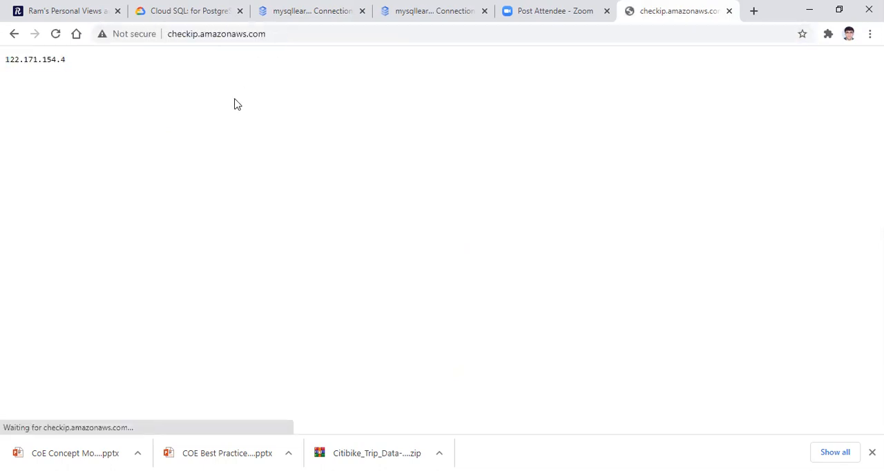
pyautogui.moveTo(78, 65); pyautogui.dragTo(3, 62)
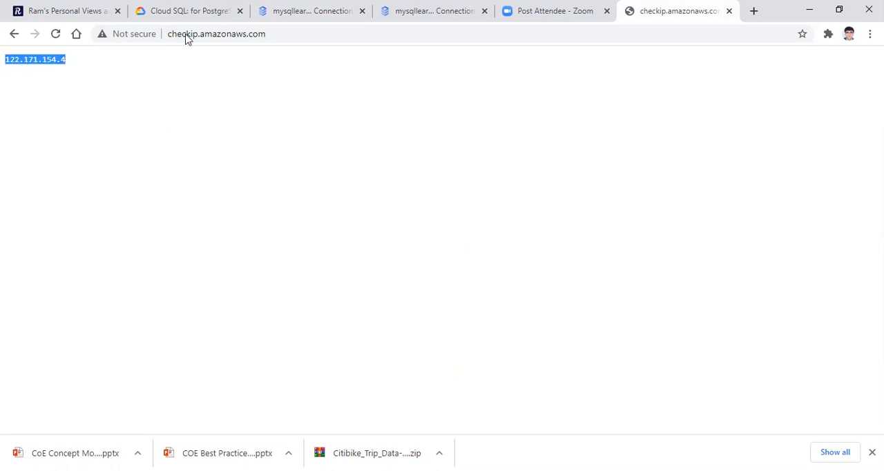
pyautogui.click(276, 14)
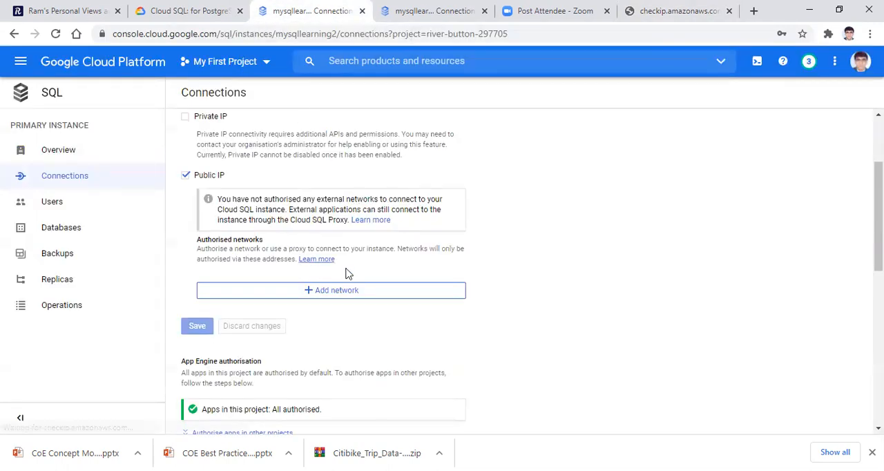
pyautogui.click(328, 293)
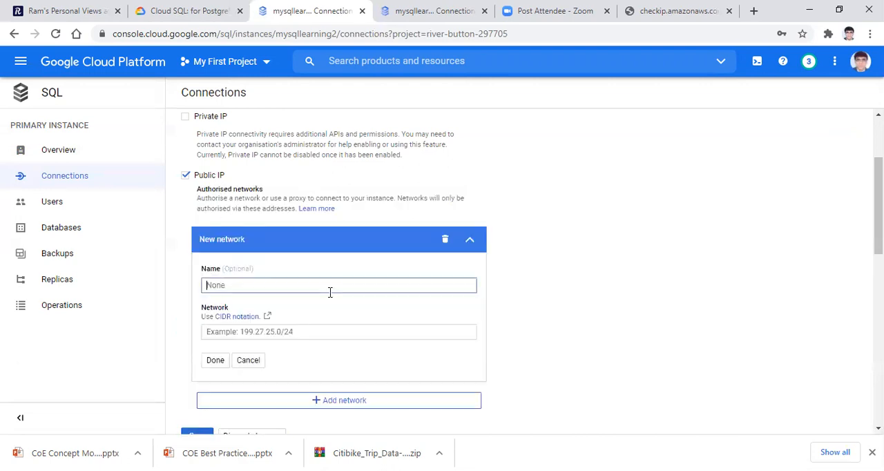
pyautogui.click(274, 290)
pyautogui.write('ram')
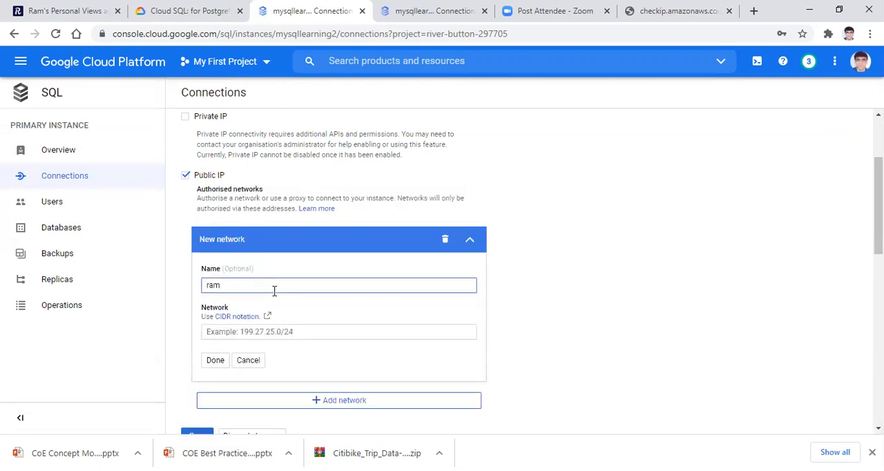
pyautogui.click(326, 332)
pyautogui.press('Down')
pyautogui.press('Down')
pyautogui.press('Return')
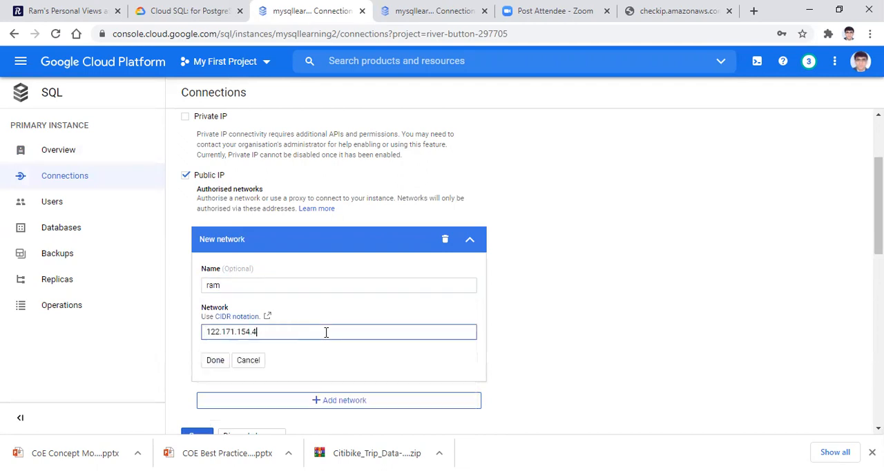
pyautogui.click(212, 363)
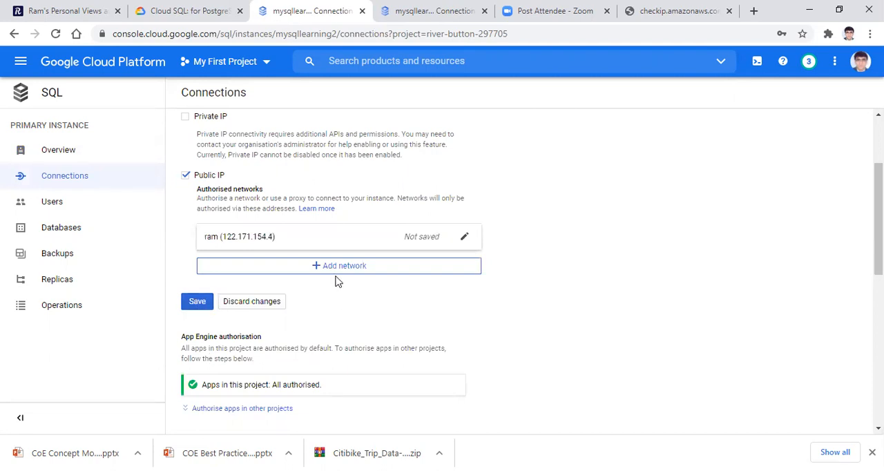
pyautogui.click(194, 306)
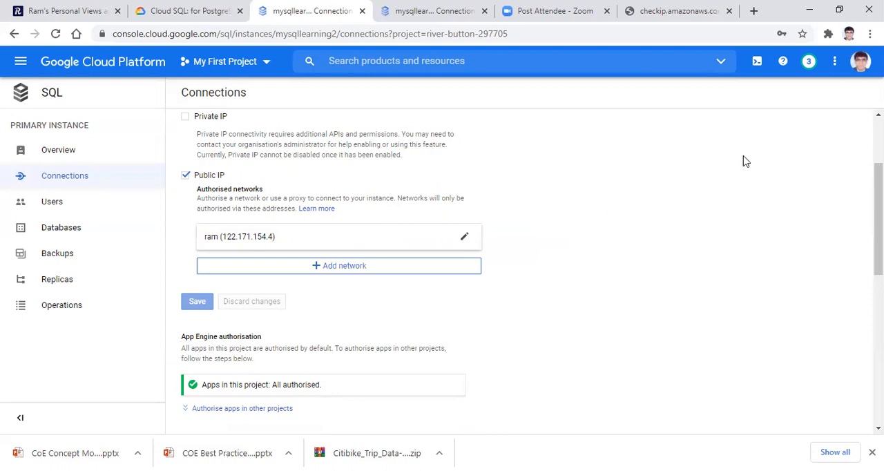
# Step: Search the web for "mysql workbench download" in a new browser tab and view the official MySQL Workbench download page
pyautogui.click(753, 11)
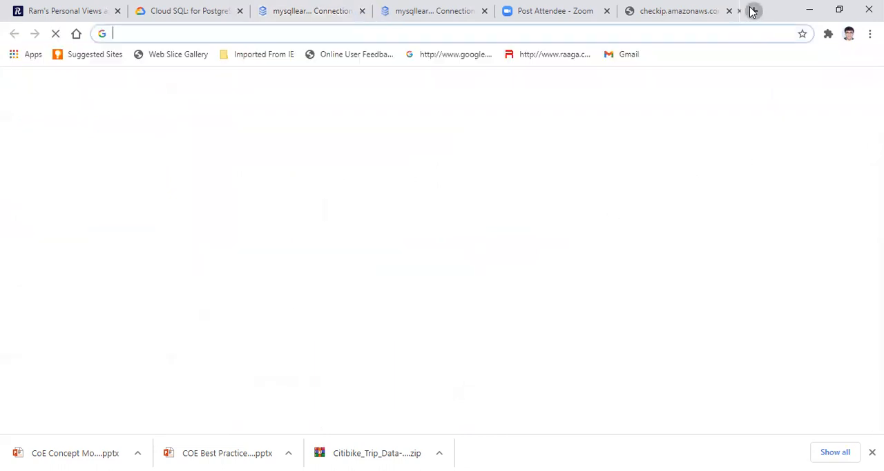
pyautogui.write('mysql')
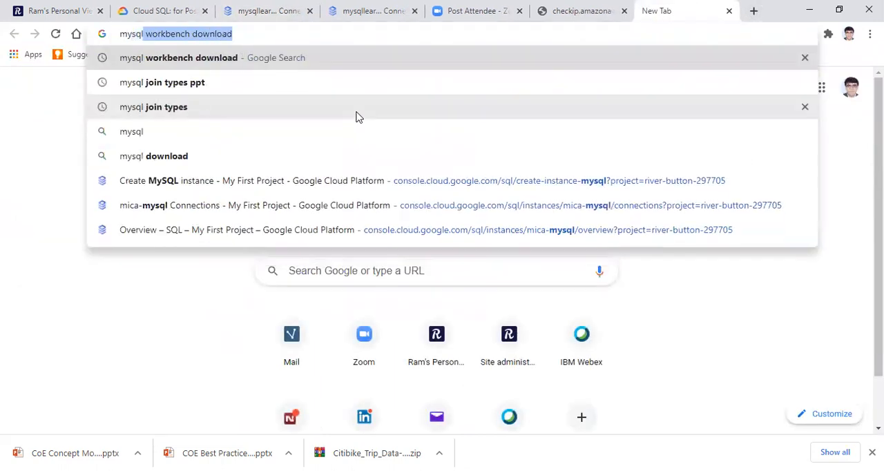
pyautogui.click(243, 33)
pyautogui.press('Return')
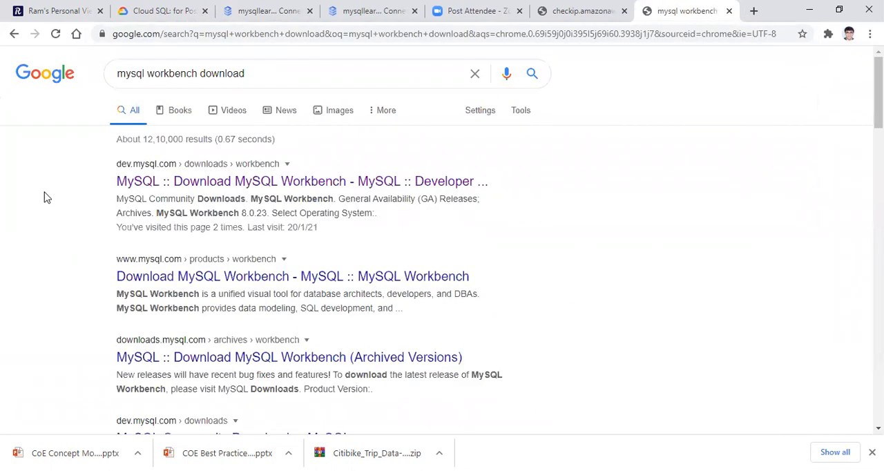
pyautogui.click(176, 183)
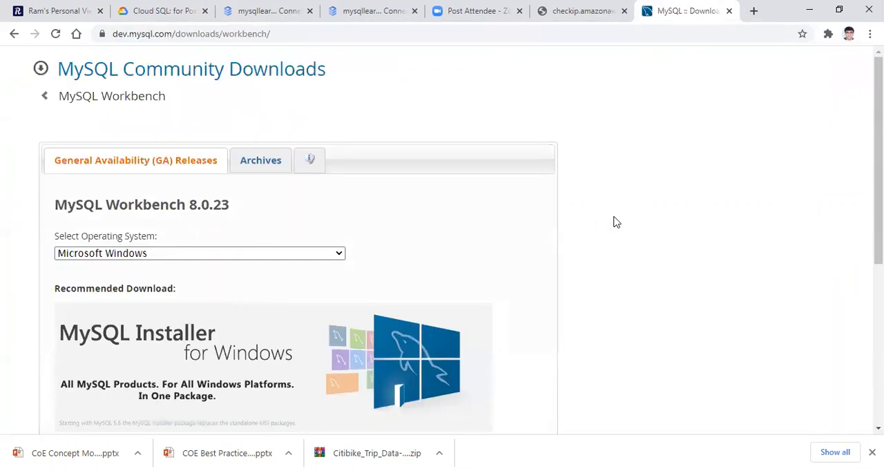
pyautogui.scroll(-4, 442, 242)
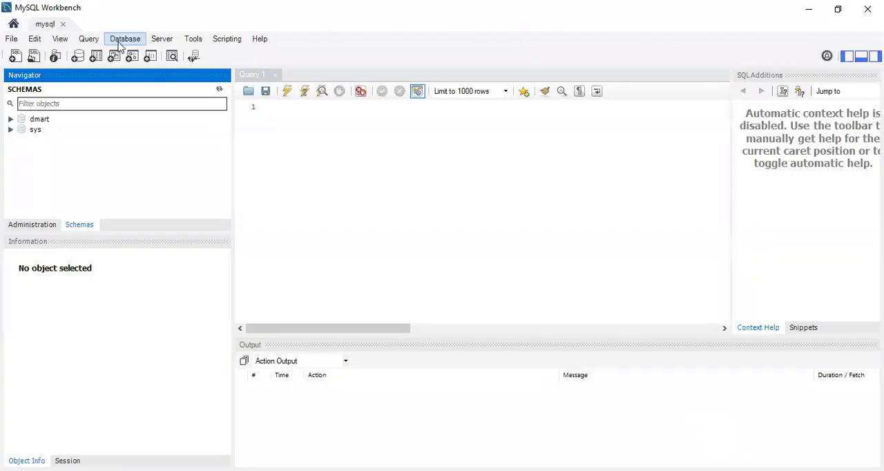
# Step: In MySQL Workbench, close the open mysql connection and start a new connection named mysqllearning2
pyautogui.click(62, 25)
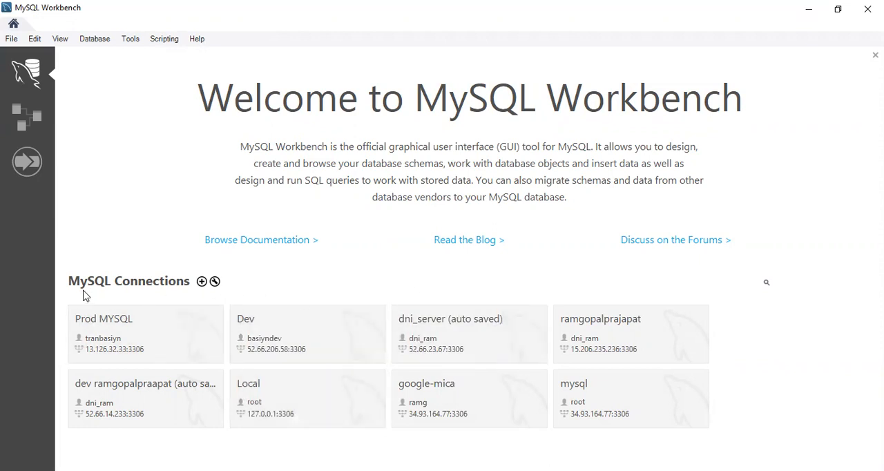
pyautogui.click(201, 282)
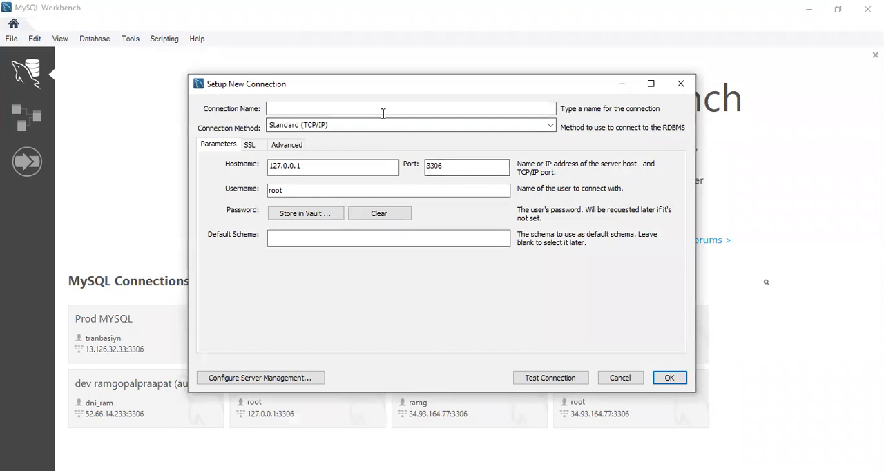
pyautogui.click(326, 111)
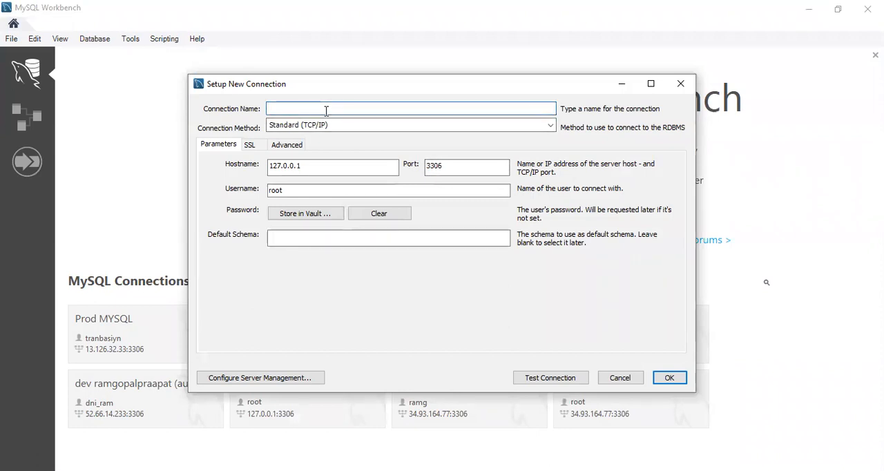
pyautogui.write('mysqllearning2')
# Step: Set the new connection's hostname to the Cloud SQL instance's public IP address, 34.121.73.59
pyautogui.click(334, 167)
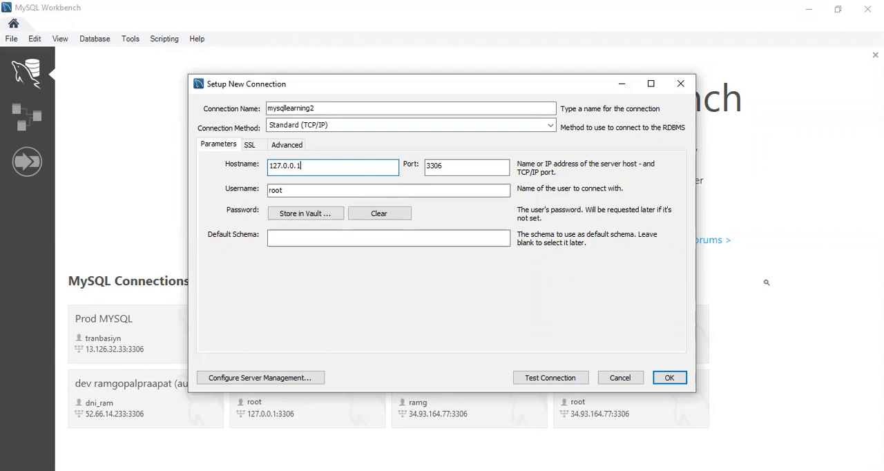
pyautogui.hotkey('alt', 'Tab')
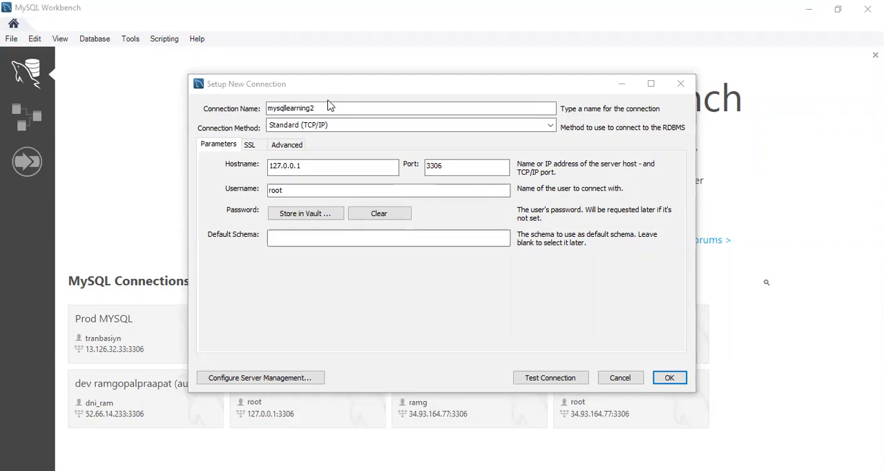
pyautogui.click(247, 171)
pyautogui.write('34.121.73.59')
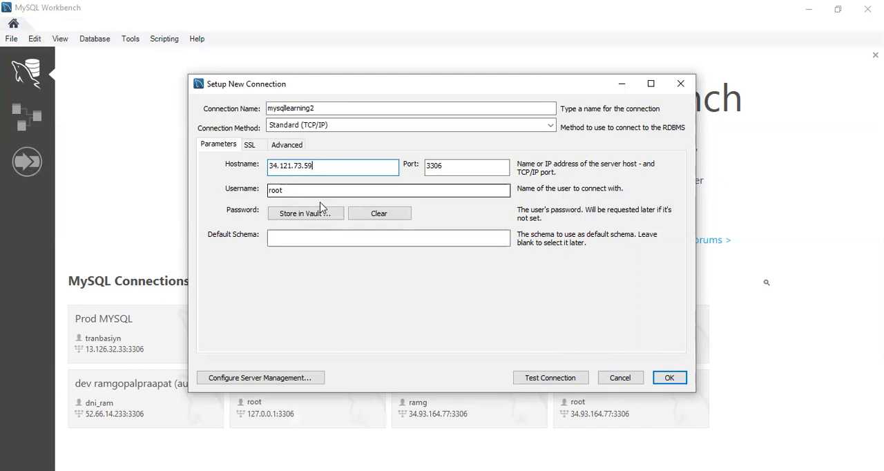
# Step: Test the new connection by entering the root user's password, and dismiss the test result
pyautogui.click(539, 379)
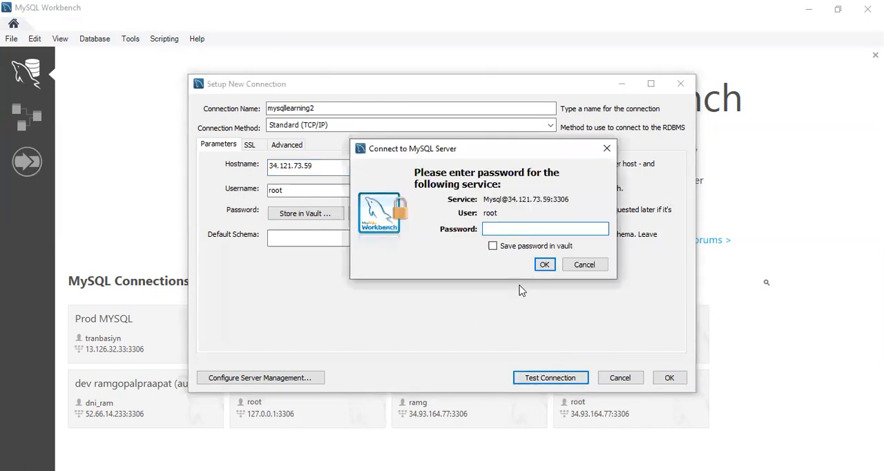
pyautogui.write('*********')
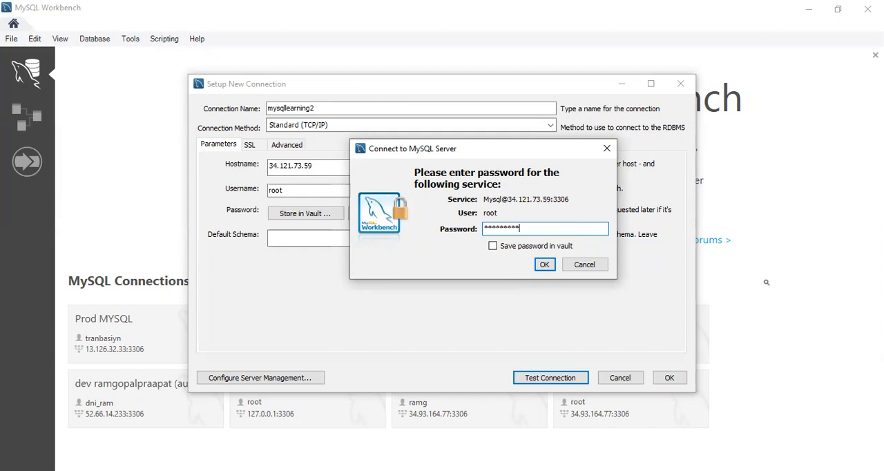
pyautogui.click(544, 265)
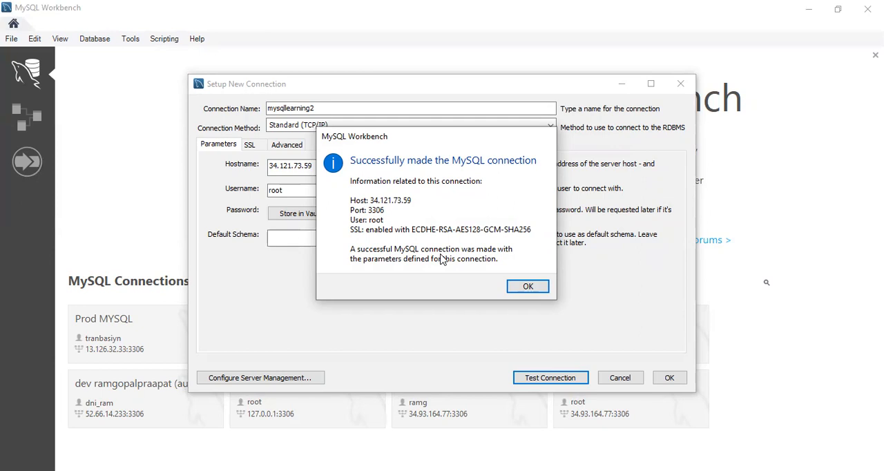
pyautogui.click(528, 287)
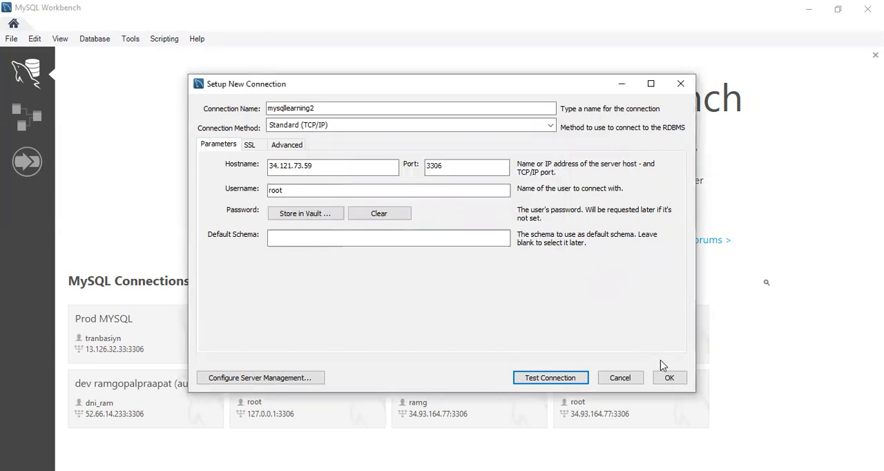
# Step: Save the mysqllearning2 connection and open it in the SQL editor
pyautogui.click(669, 378)
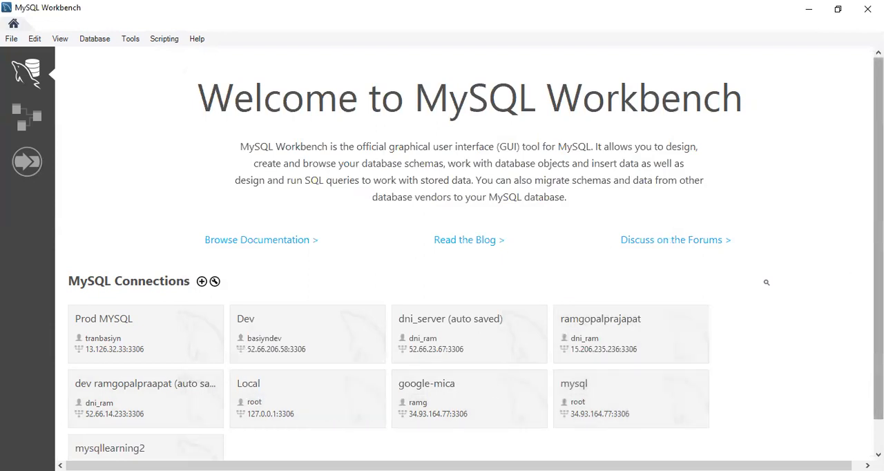
pyautogui.scroll(-1, 483, 346)
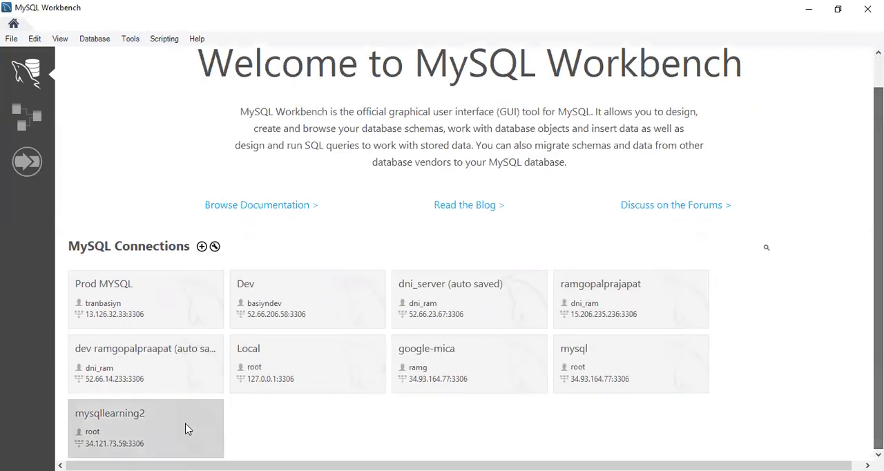
pyautogui.click(143, 432)
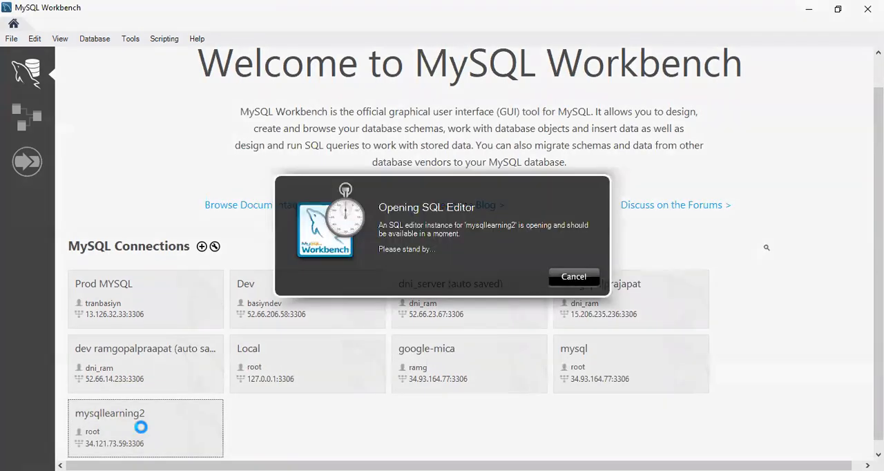